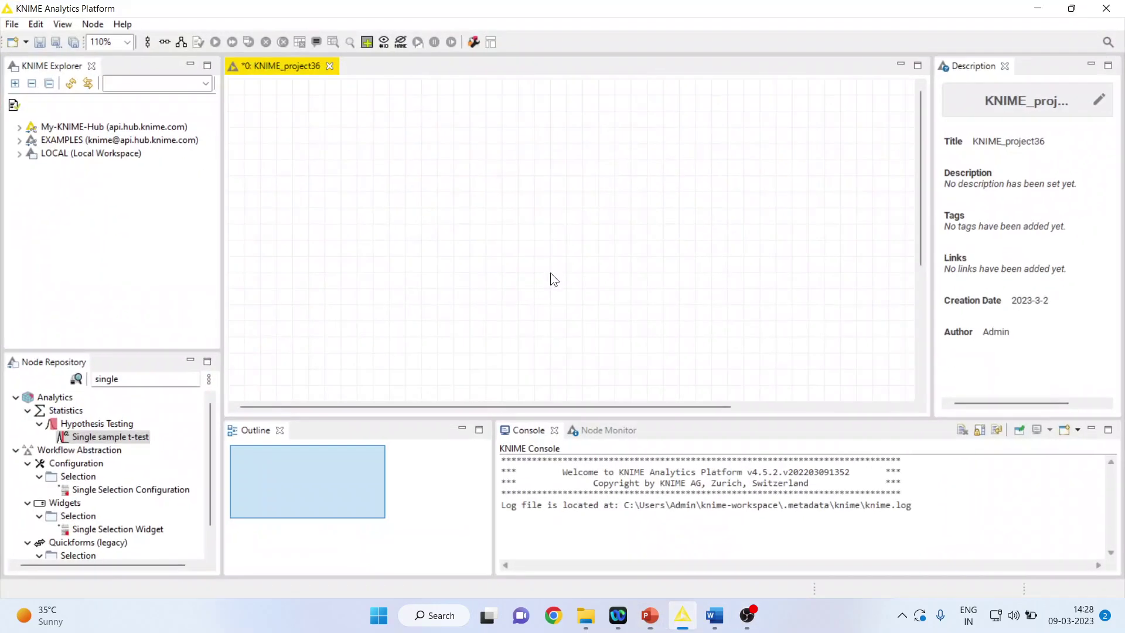
Clear the node search and expand IO › Read to list reader nodes such as CSV Reader.
{"action": "left_click", "coordinate": [150, 379]}
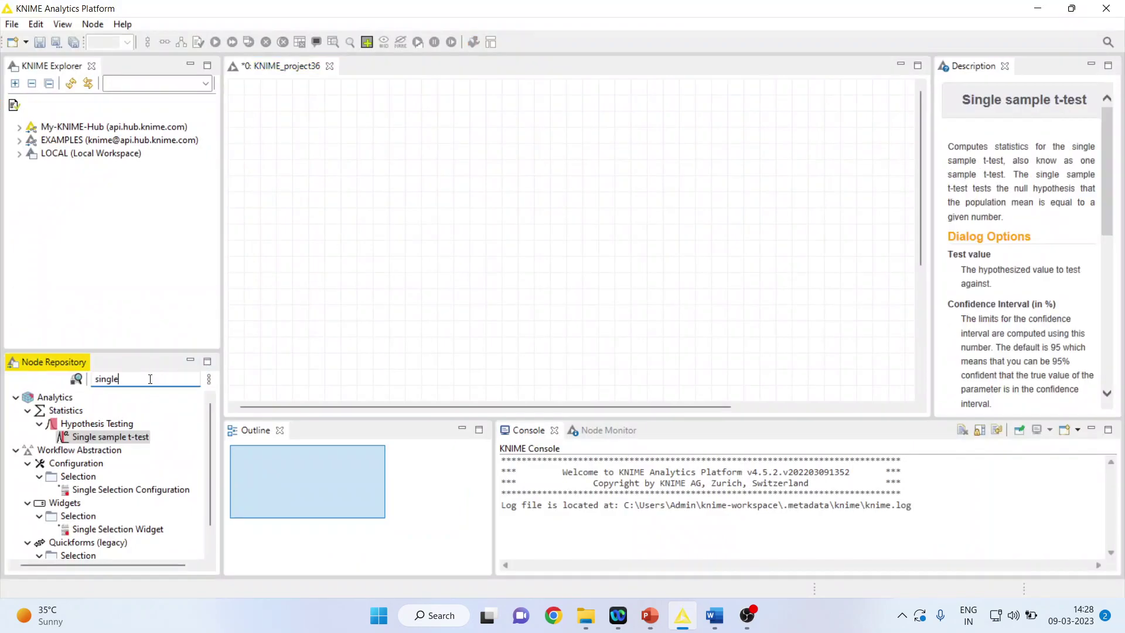
{"action": "key", "text": "BackSpace"}
{"action": "key", "text": "BackSpace"}
{"action": "key", "text": "BackSpace"}
{"action": "key", "text": "BackSpace"}
{"action": "key", "text": "BackSpace"}
{"action": "key", "text": "BackSpace"}
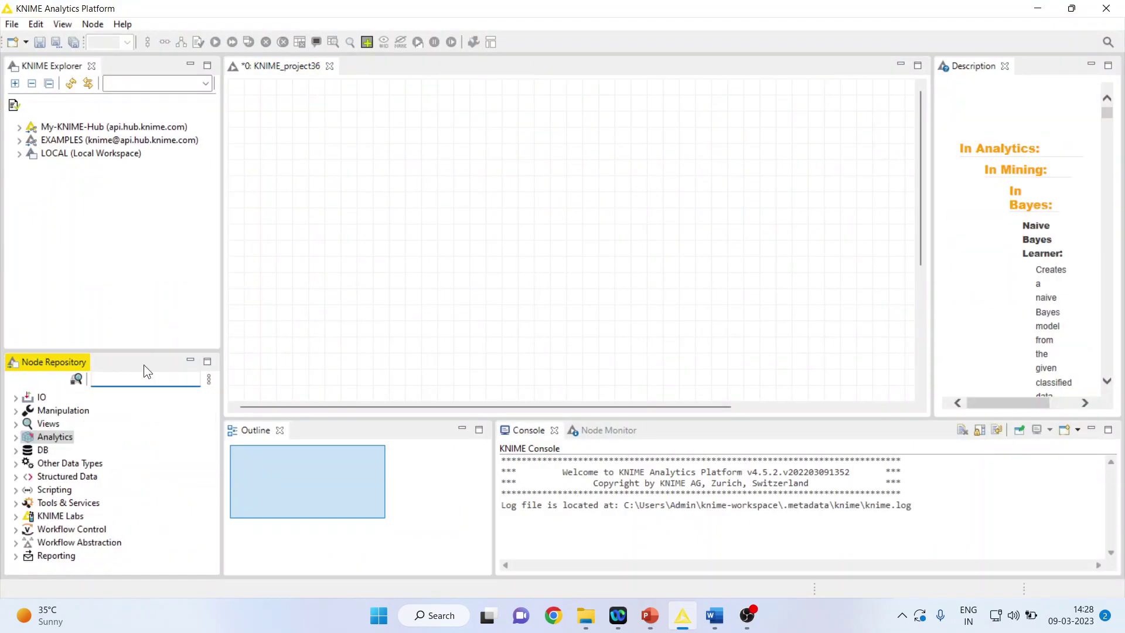
{"action": "left_click", "coordinate": [16, 397]}
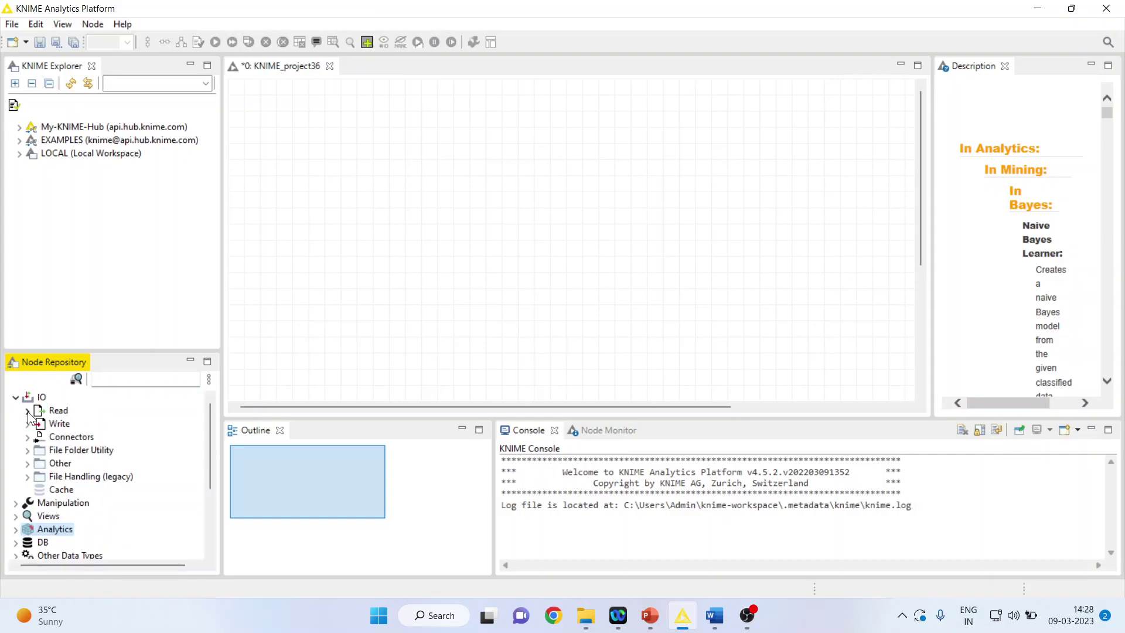
{"action": "left_click", "coordinate": [28, 411]}
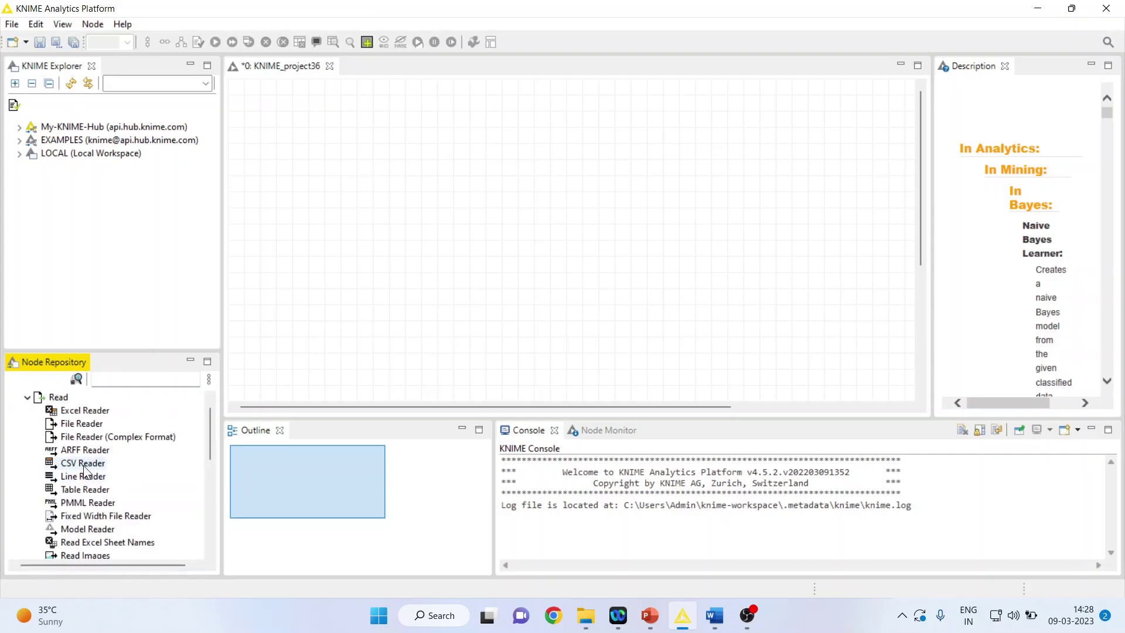
Add a CSV Reader node to the workflow and browse its input file on the New Volume (D:) drive.
{"action": "left_click_drag", "start_coordinate": [83, 470], "coordinate": [298, 146]}
{"action": "double_click", "coordinate": [298, 145]}
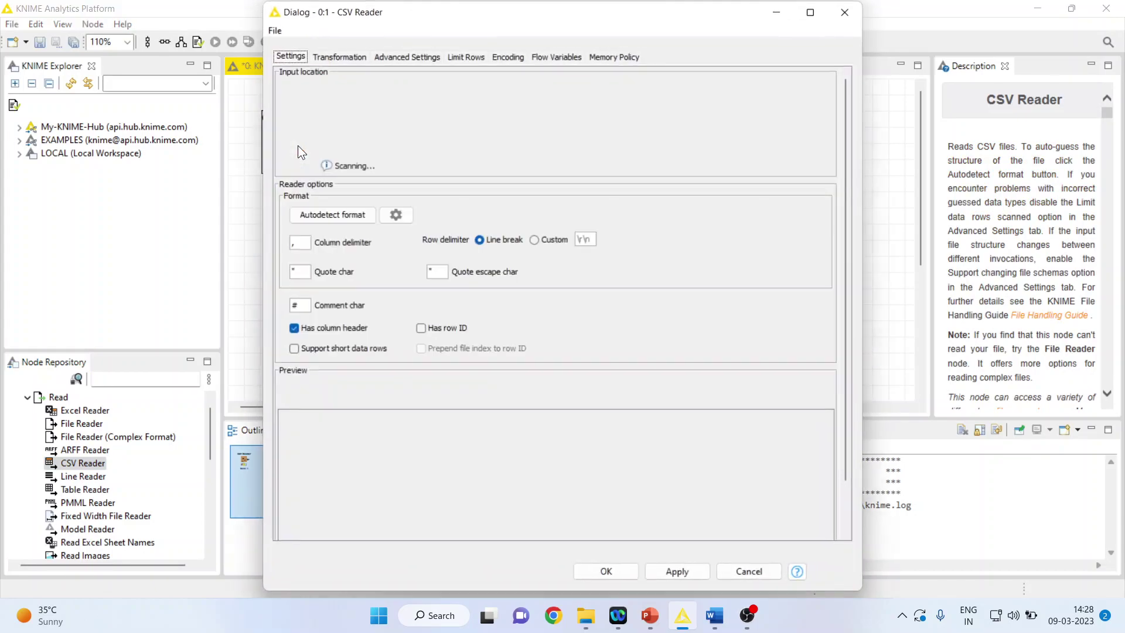
{"action": "left_click", "coordinate": [777, 145]}
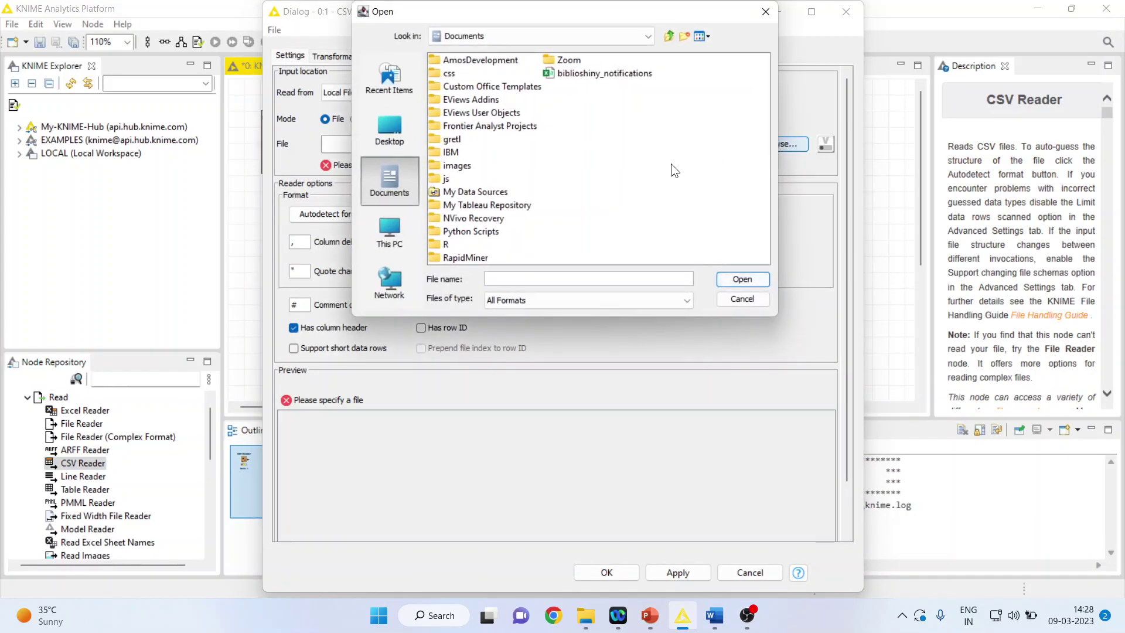
{"action": "left_click", "coordinate": [645, 37]}
{"action": "left_click", "coordinate": [548, 68]}
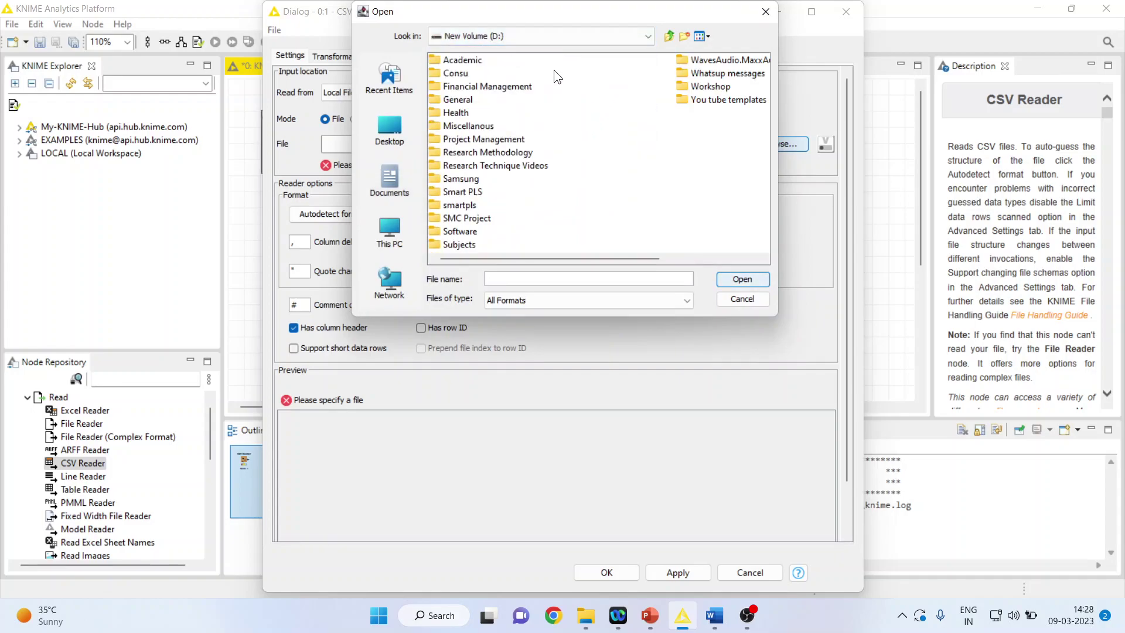
Pick heart1.csv from Research Methodology › Predictive Analytics › Knime › Data and confirm the reader settings.
{"action": "double_click", "coordinate": [479, 152]}
{"action": "double_click", "coordinate": [737, 88]}
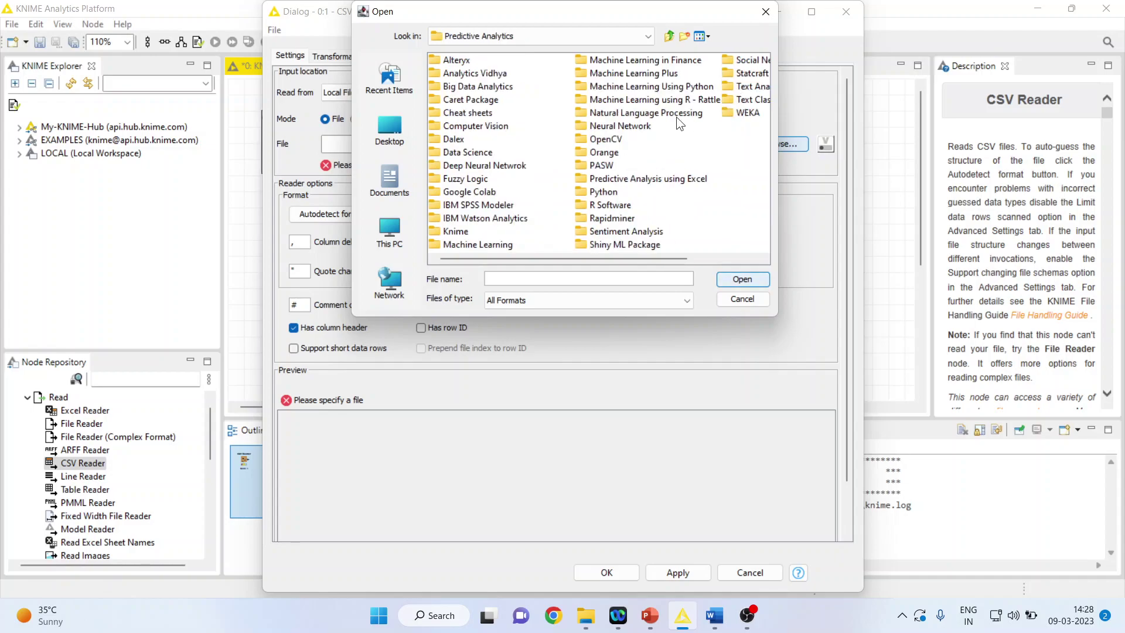
{"action": "double_click", "coordinate": [439, 236]}
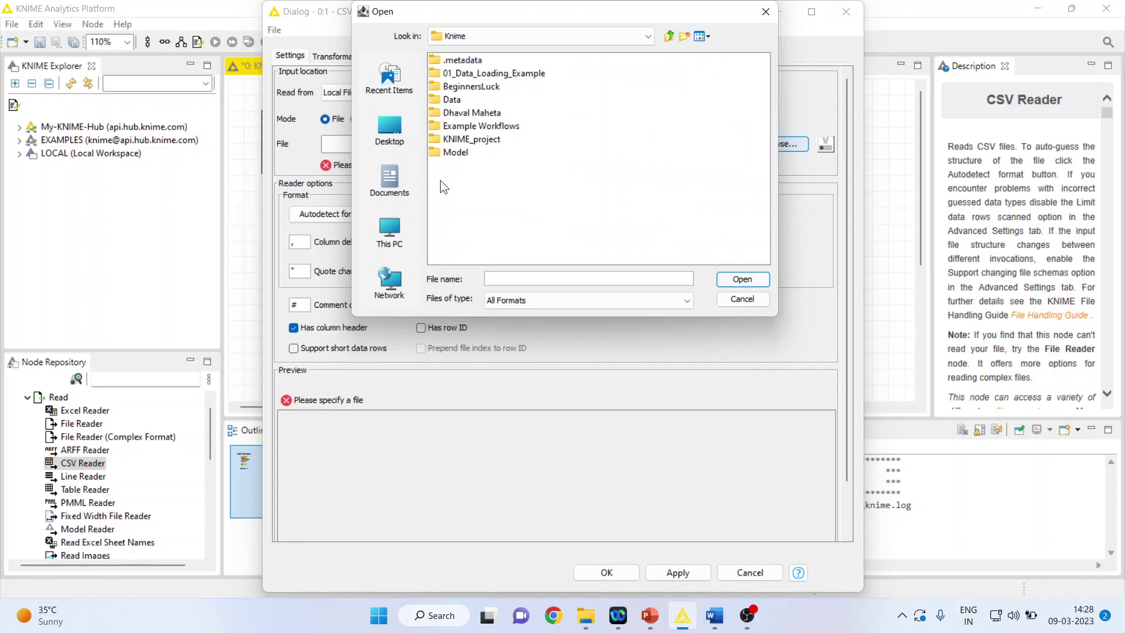
{"action": "double_click", "coordinate": [434, 100]}
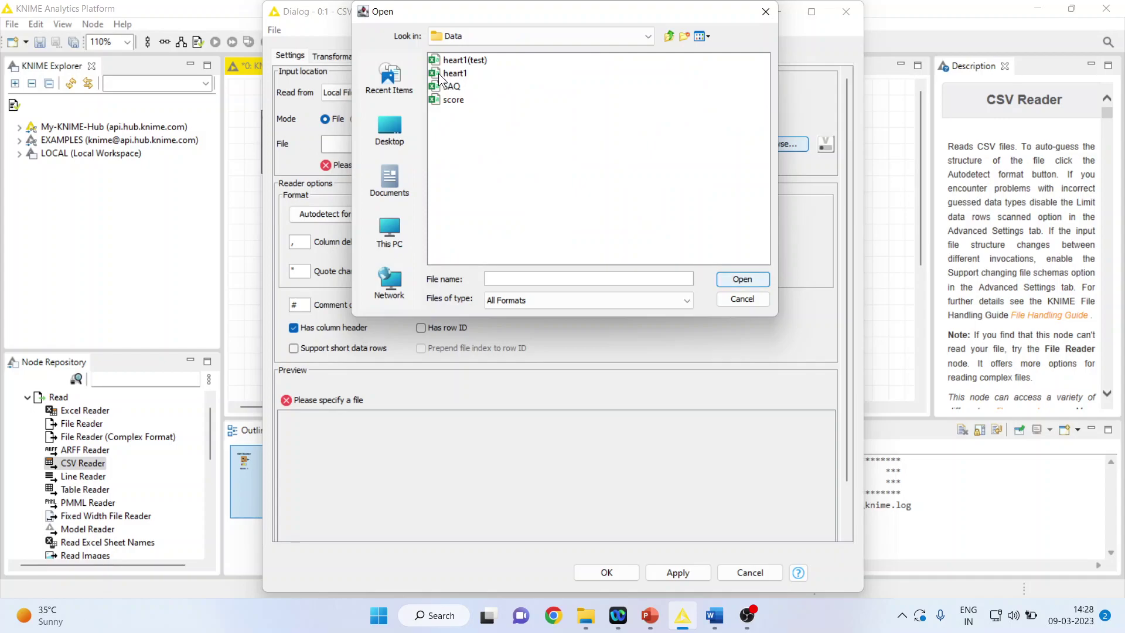
{"action": "left_click", "coordinate": [439, 78]}
{"action": "left_click", "coordinate": [740, 280]}
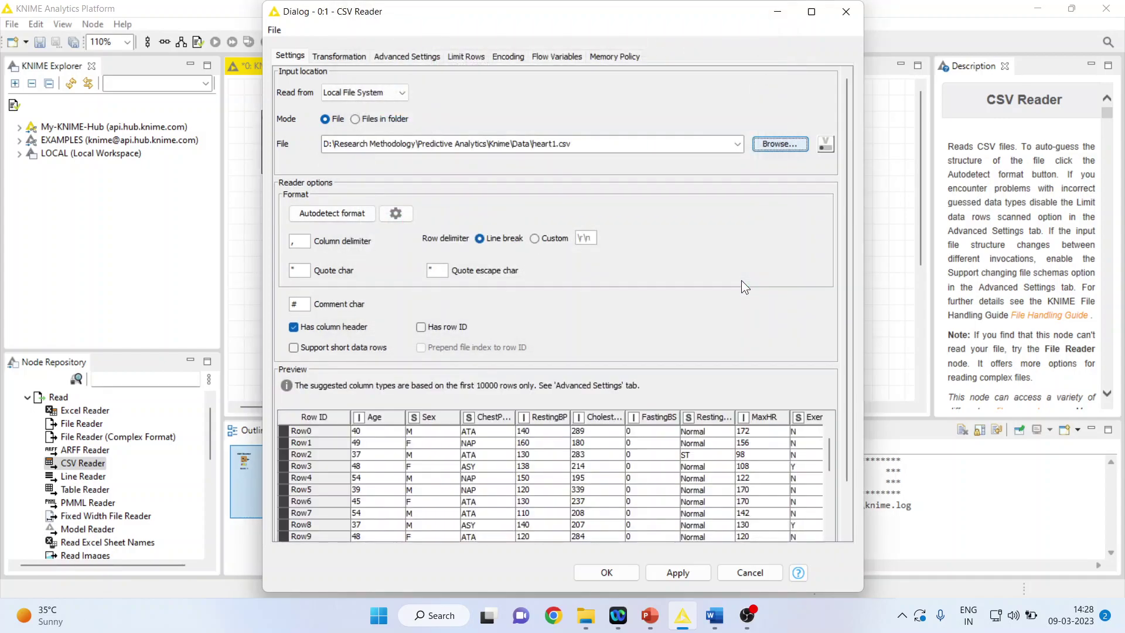
{"action": "left_click", "coordinate": [617, 572]}
Execute the CSV Reader and open its File Table showing 918 rows and 12 columns.
{"action": "right_click", "coordinate": [289, 153]}
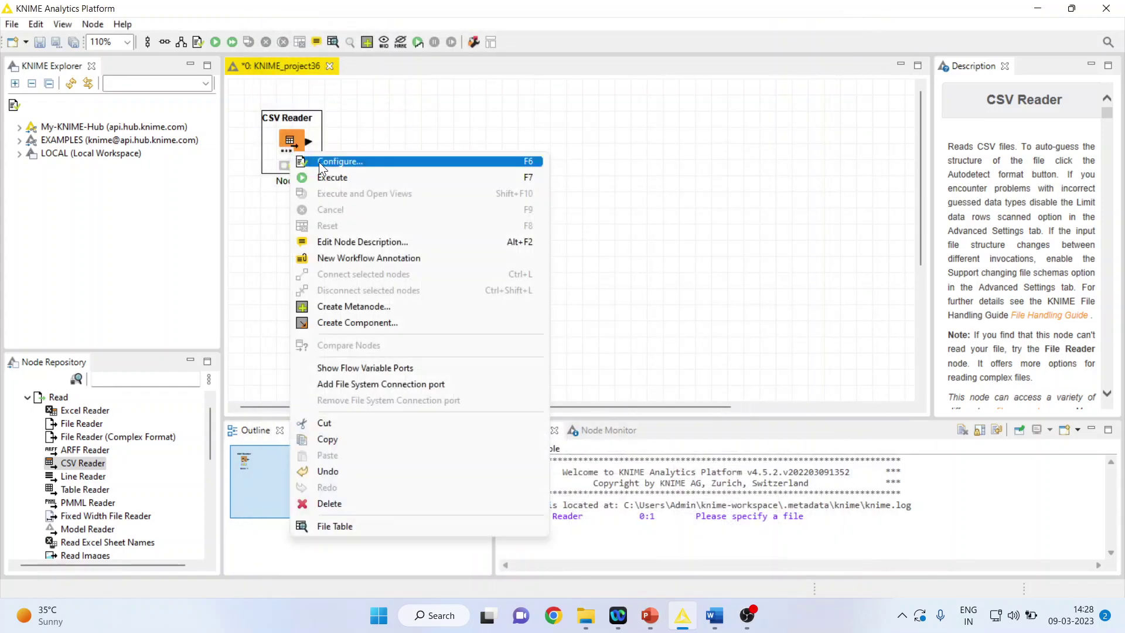
{"action": "left_click", "coordinate": [336, 174]}
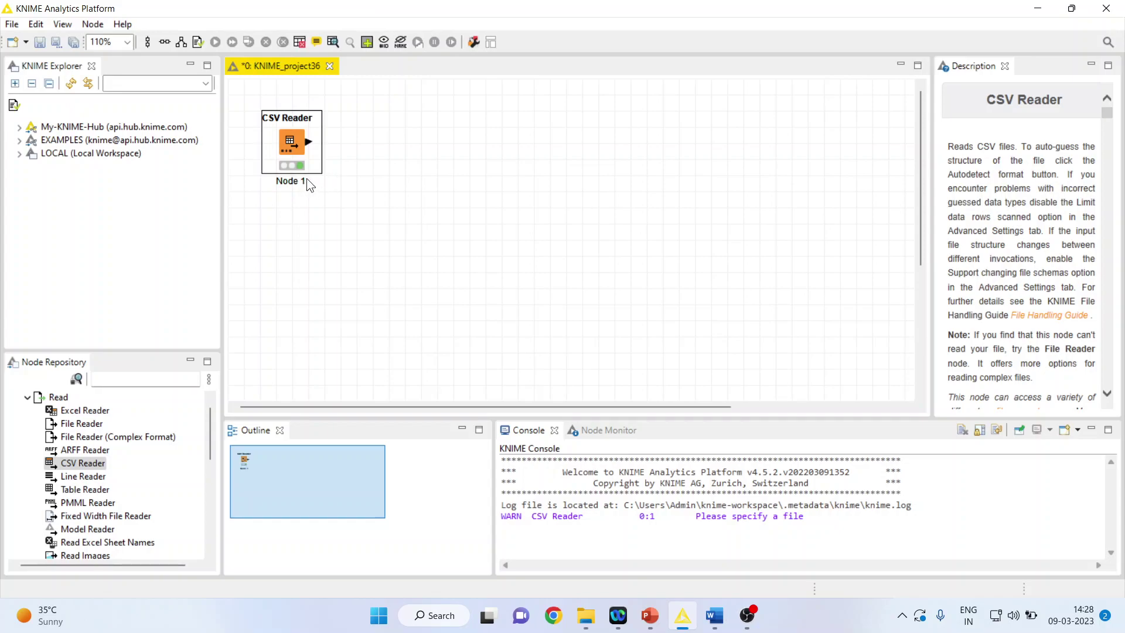
{"action": "right_click", "coordinate": [291, 142]}
{"action": "left_click", "coordinate": [344, 512]}
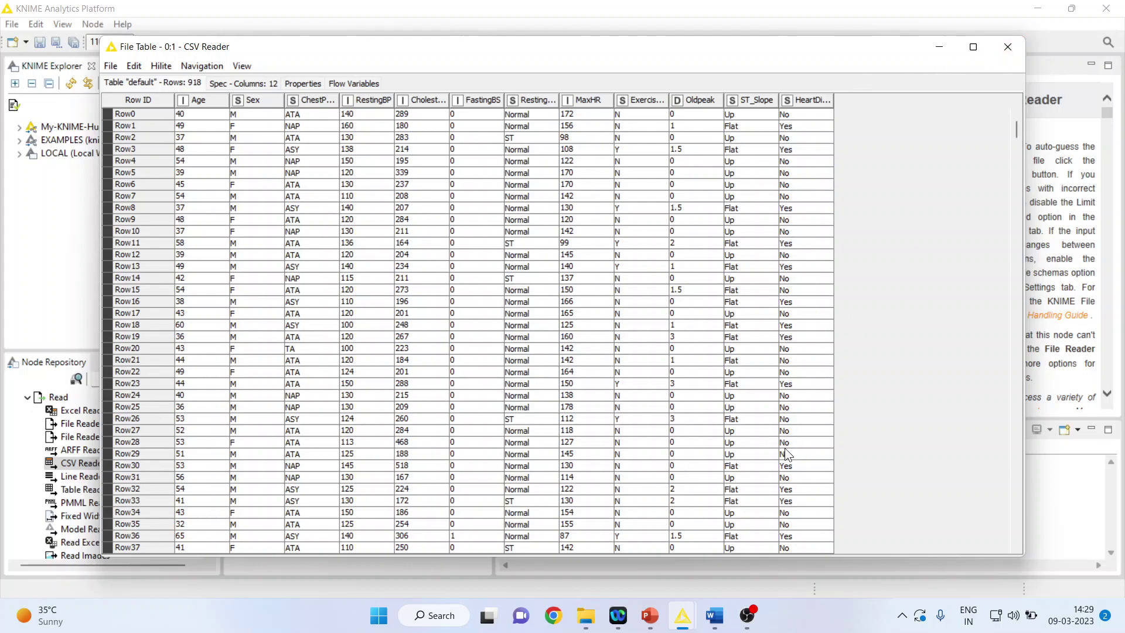
In Word, highlight the null hypothesis sentence comparing patients' BP with 120, then return to KNIME.
{"action": "left_click", "coordinate": [716, 616]}
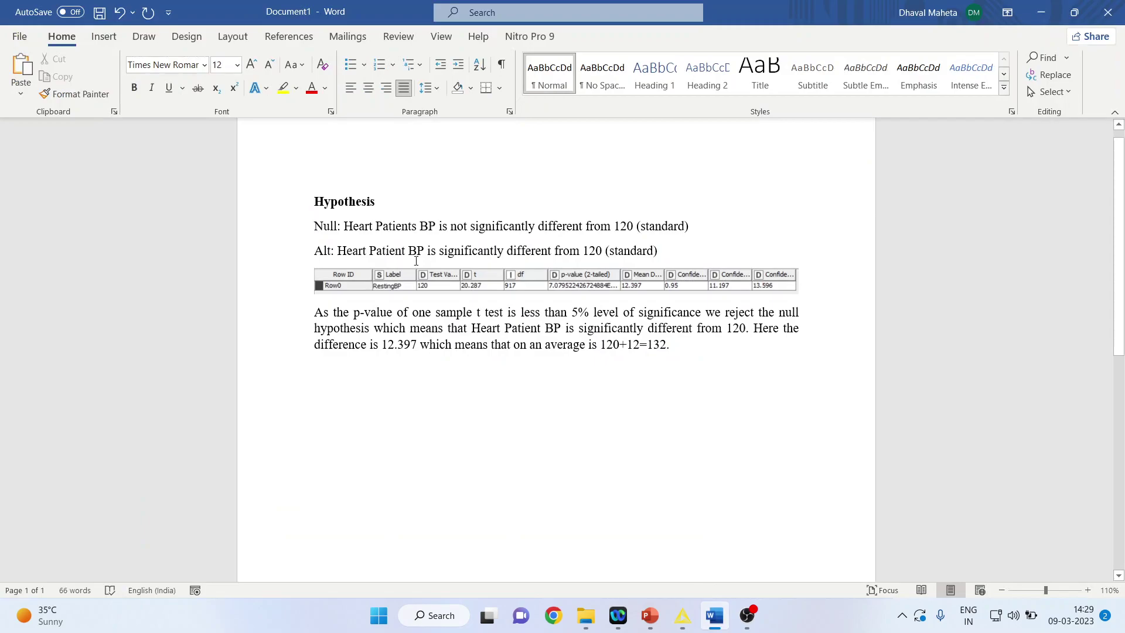
{"action": "left_click_drag", "start_coordinate": [346, 225], "coordinate": [705, 233]}
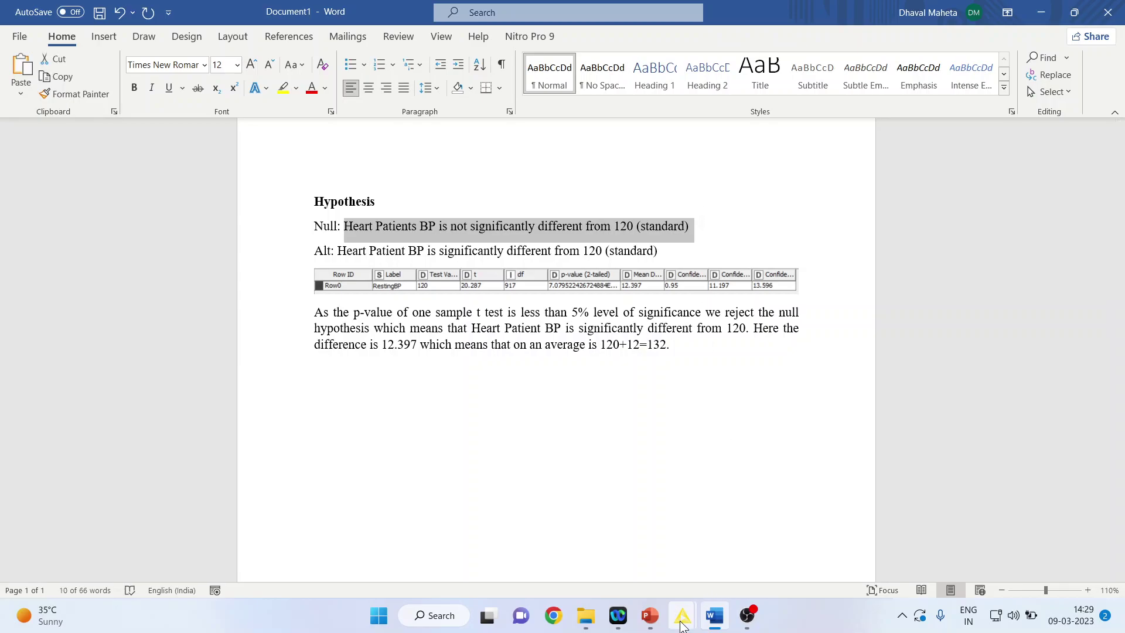
{"action": "mouse_move", "coordinate": [715, 614]}
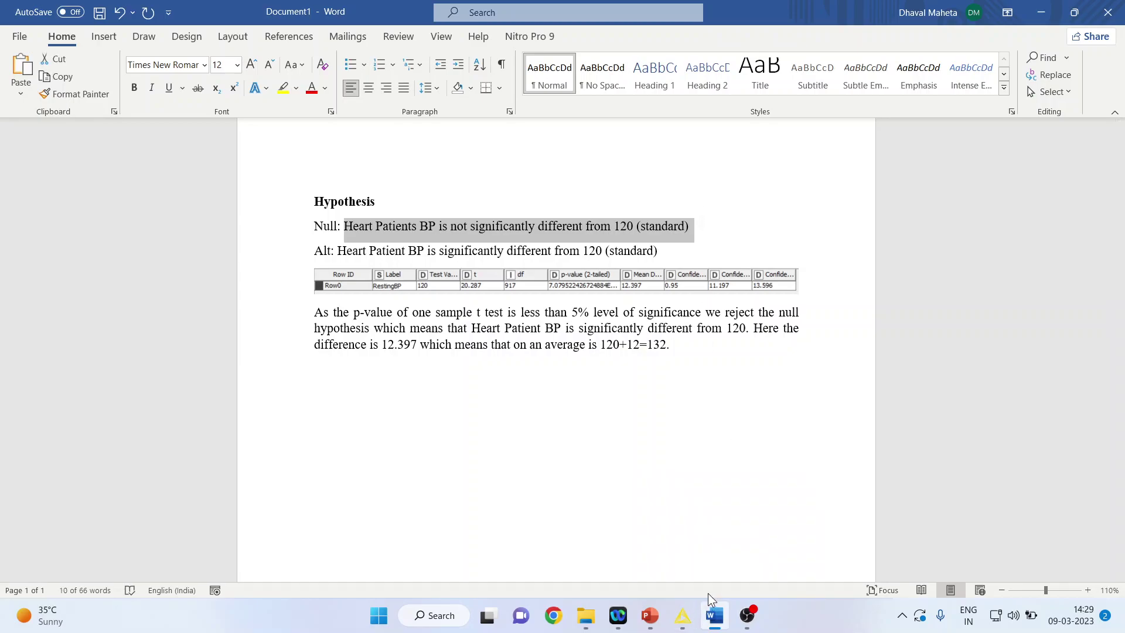
{"action": "left_click", "coordinate": [683, 616]}
Search the node repository for 'single' and add a Single sample t-test node after the CSV Reader.
{"action": "left_click", "coordinate": [645, 564]}
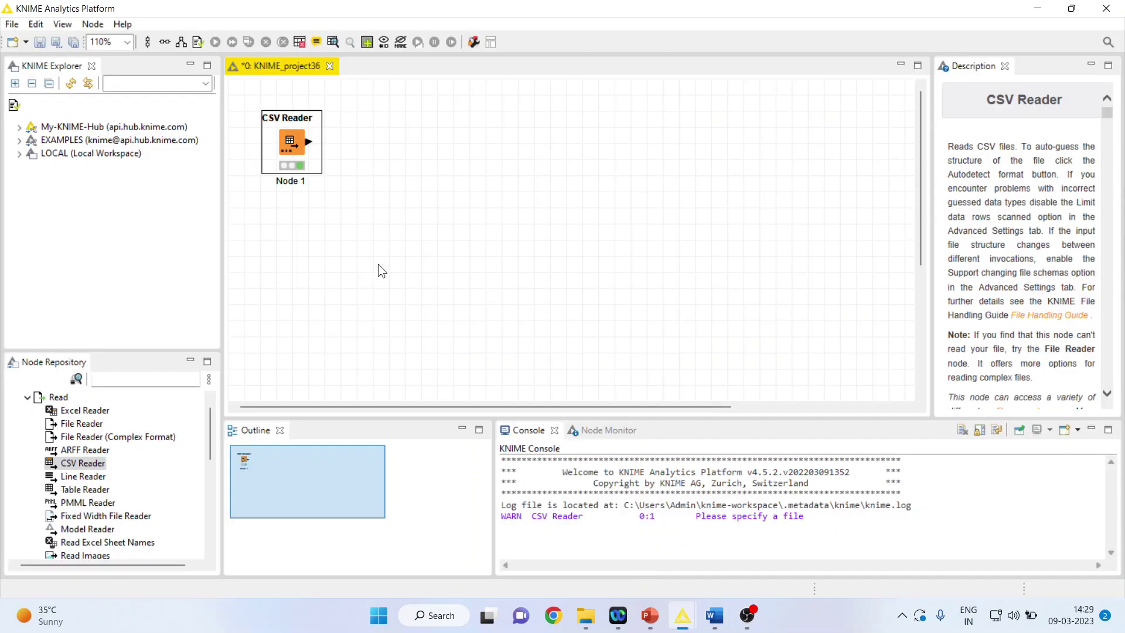
{"action": "left_click", "coordinate": [114, 379]}
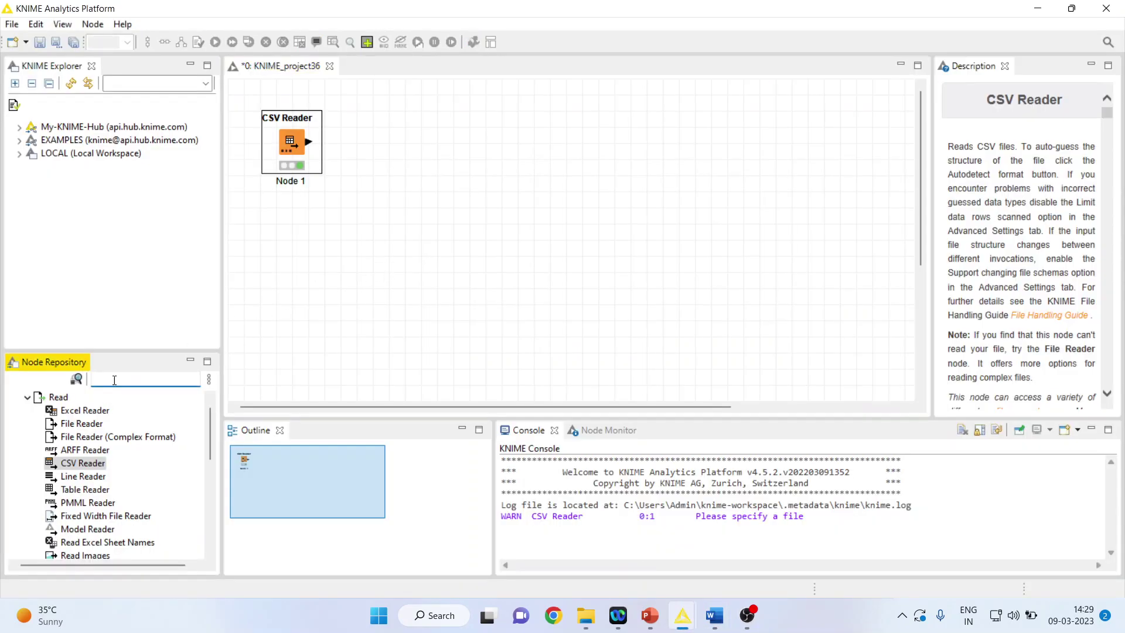
{"action": "type", "text": "one sam"}
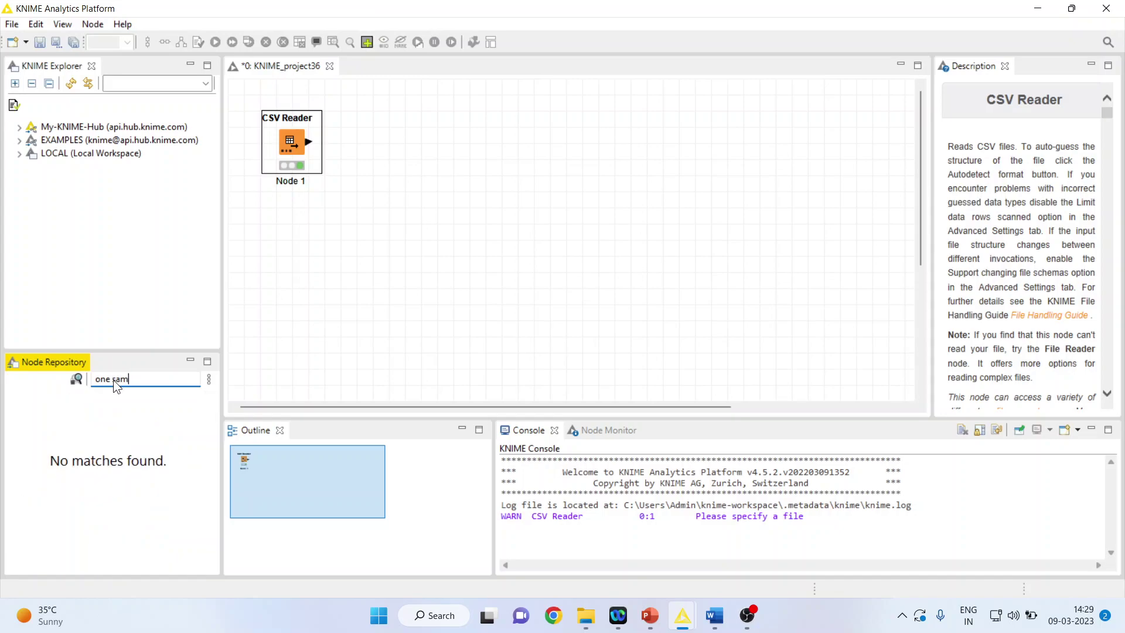
{"action": "key", "text": "BackSpace"}
{"action": "key", "text": "BackSpace"}
{"action": "key", "text": "BackSpace"}
{"action": "key", "text": "BackSpace"}
{"action": "key", "text": "BackSpace"}
{"action": "key", "text": "BackSpace"}
{"action": "key", "text": "BackSpace"}
{"action": "type", "text": "sing"}
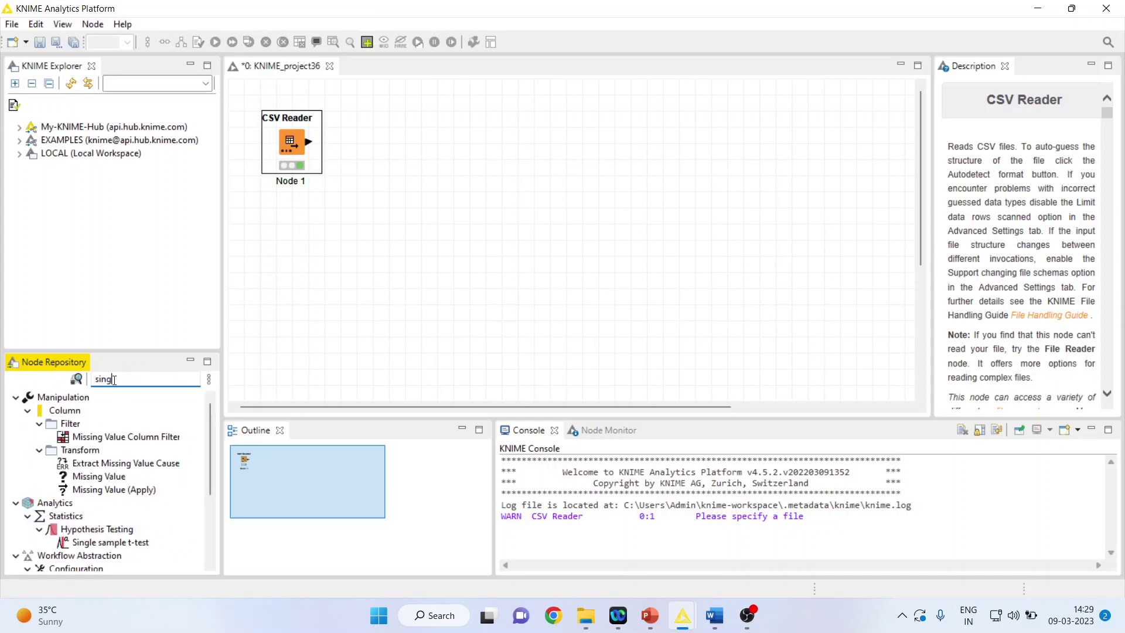
{"action": "type", "text": "le"}
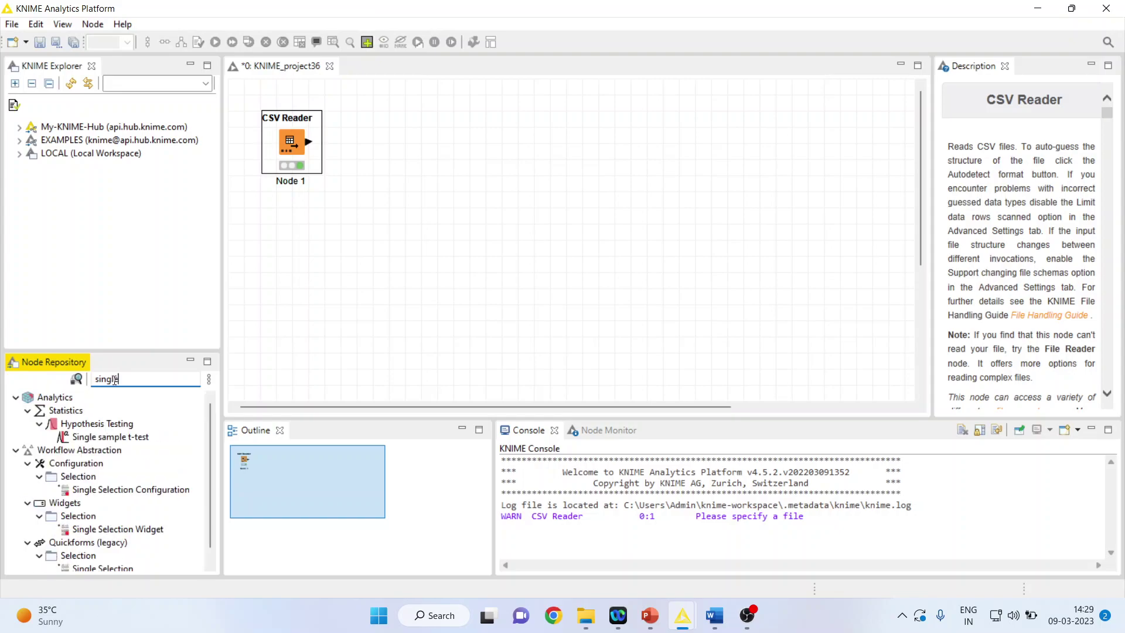
{"action": "double_click", "coordinate": [120, 437]}
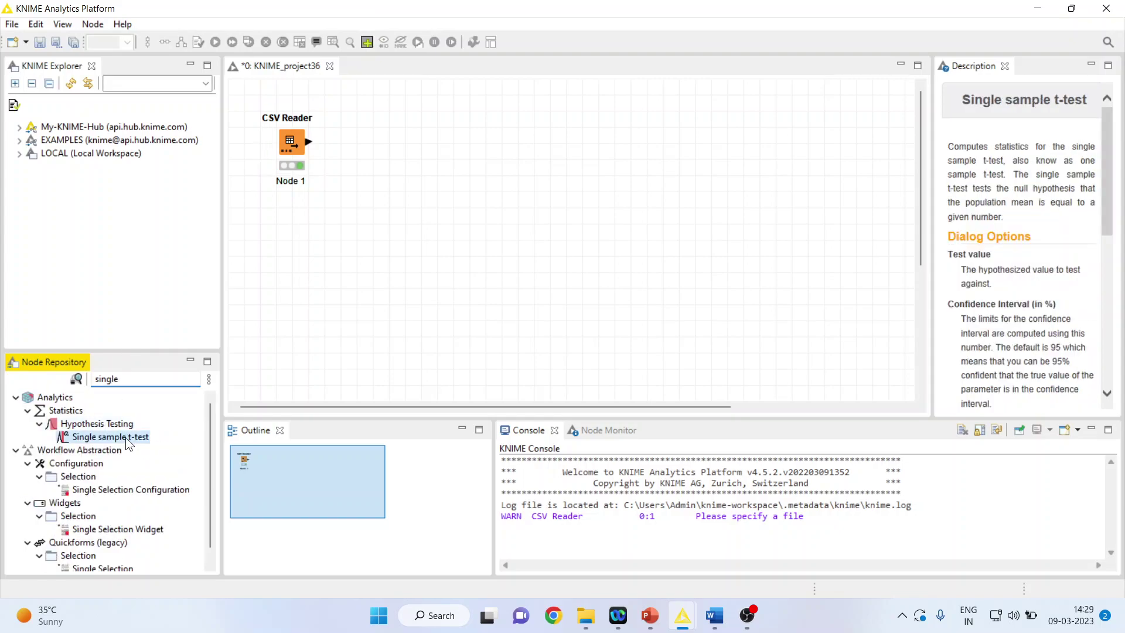
Configure the t-test with test value 120 and only RestingBP included, then apply and close.
{"action": "right_click", "coordinate": [375, 146]}
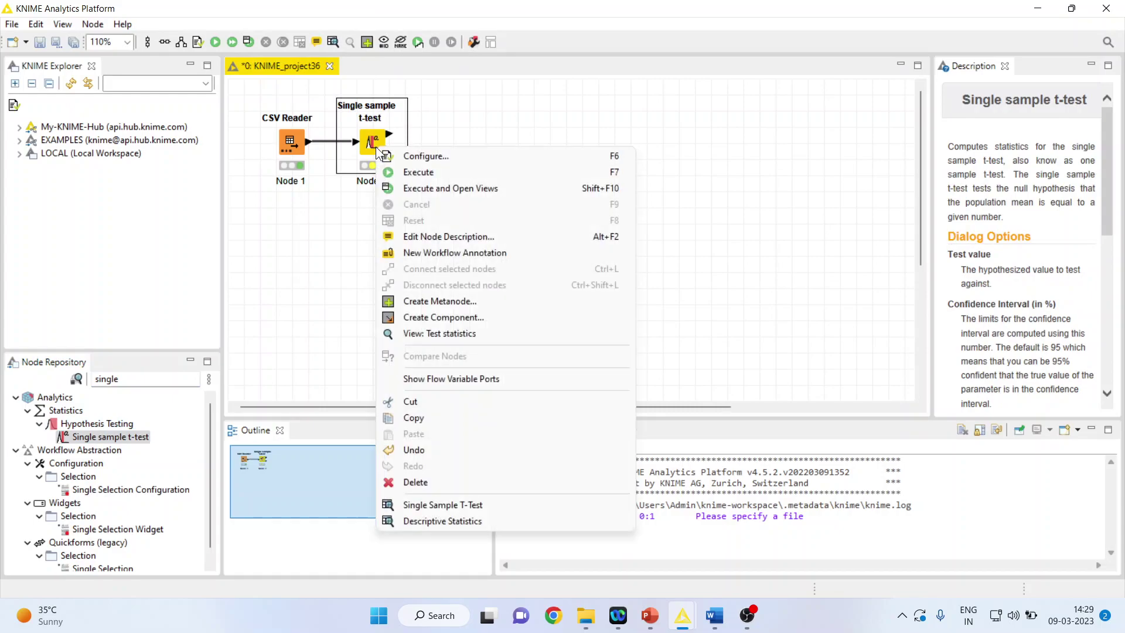
{"action": "left_click", "coordinate": [414, 157]}
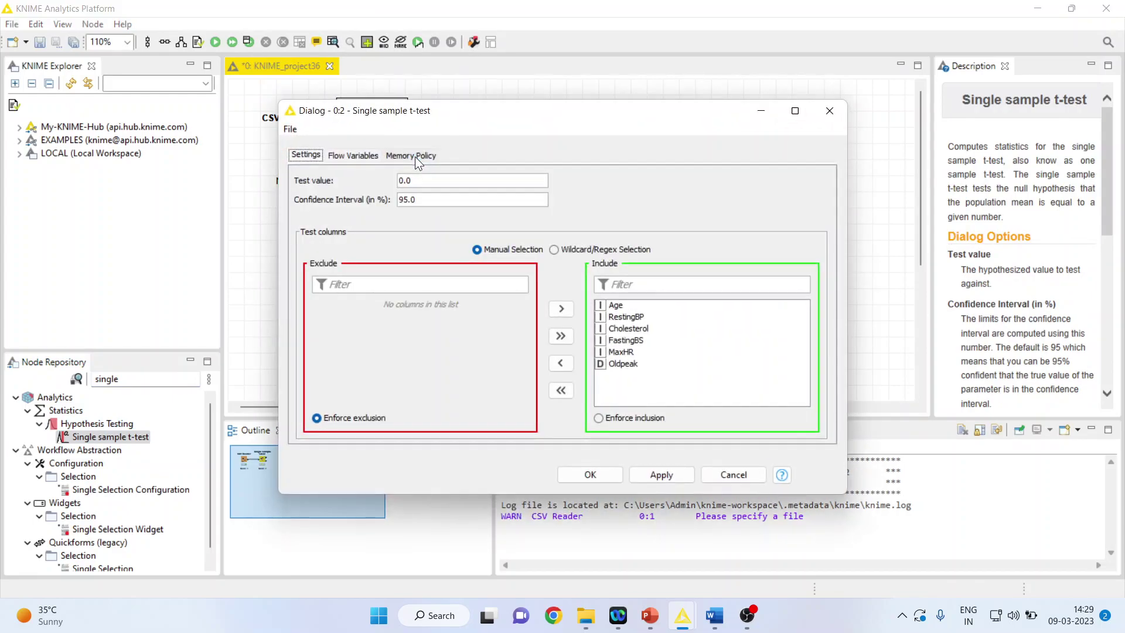
{"action": "left_click", "coordinate": [432, 186]}
{"action": "key", "text": "BackSpace"}
{"action": "key", "text": "BackSpace"}
{"action": "type", "text": "120"}
{"action": "left_click", "coordinate": [564, 393]}
{"action": "left_click", "coordinate": [346, 318]}
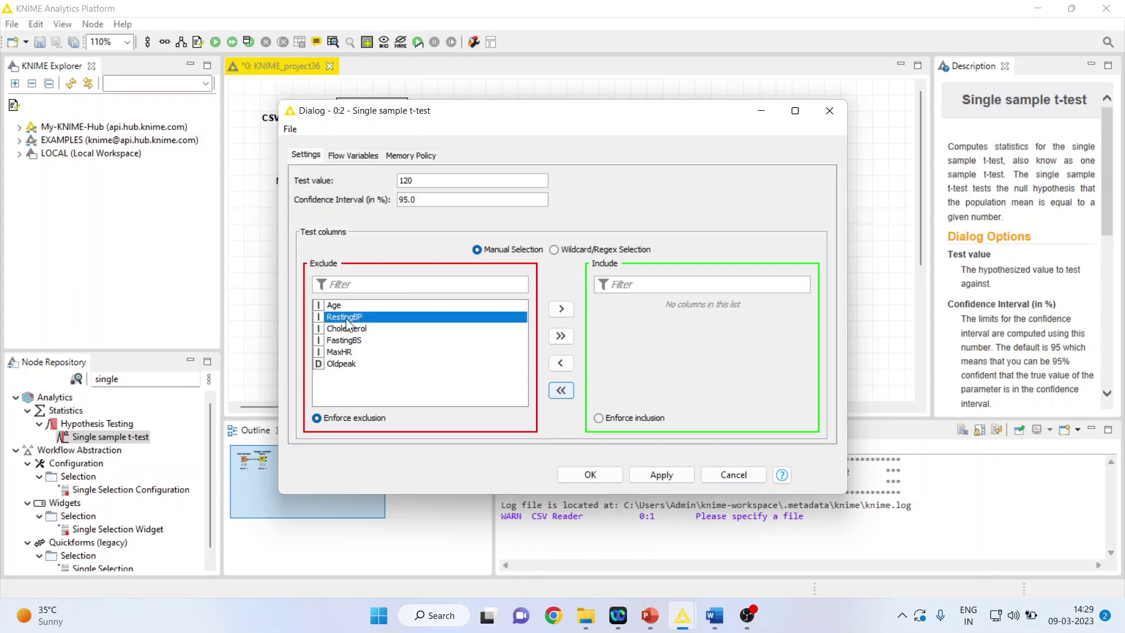
{"action": "left_click", "coordinate": [560, 311]}
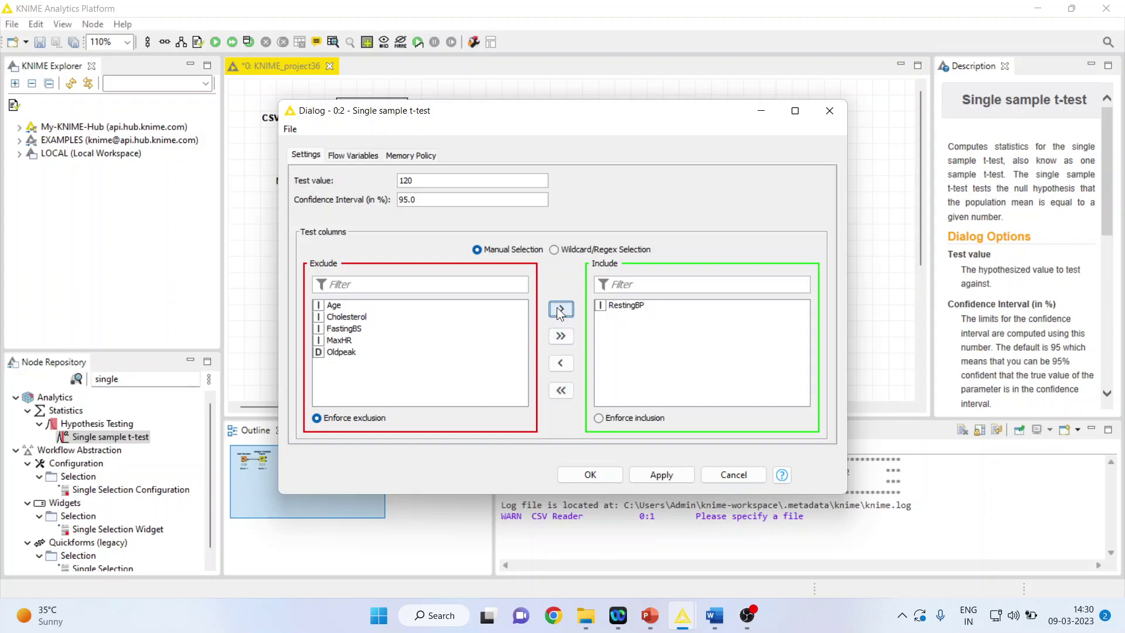
{"action": "left_click", "coordinate": [661, 475]}
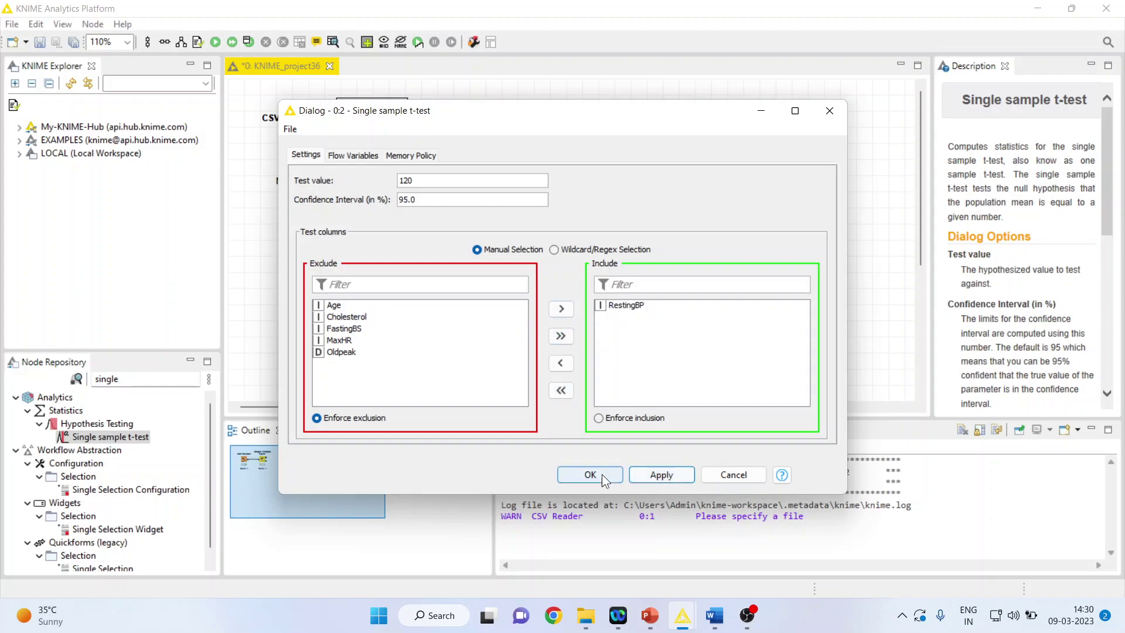
{"action": "left_click", "coordinate": [590, 474]}
Execute the t-test, view its results (t = 20.287, mean difference 12.397), then switch to Word.
{"action": "right_click", "coordinate": [376, 132]}
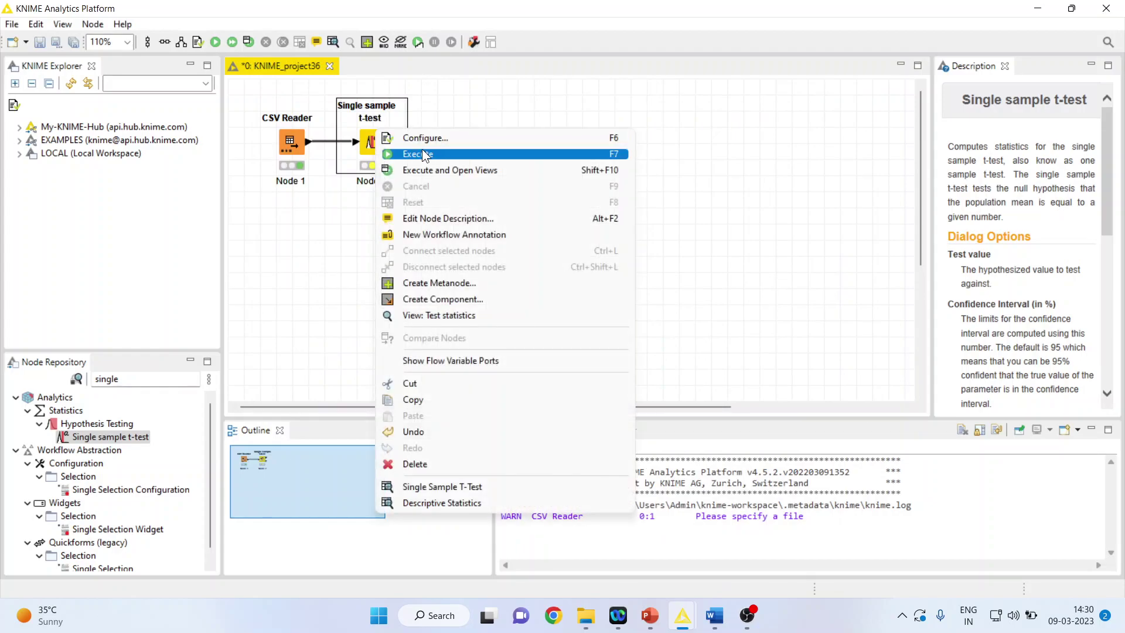
{"action": "left_click", "coordinate": [422, 153]}
{"action": "right_click", "coordinate": [374, 146]}
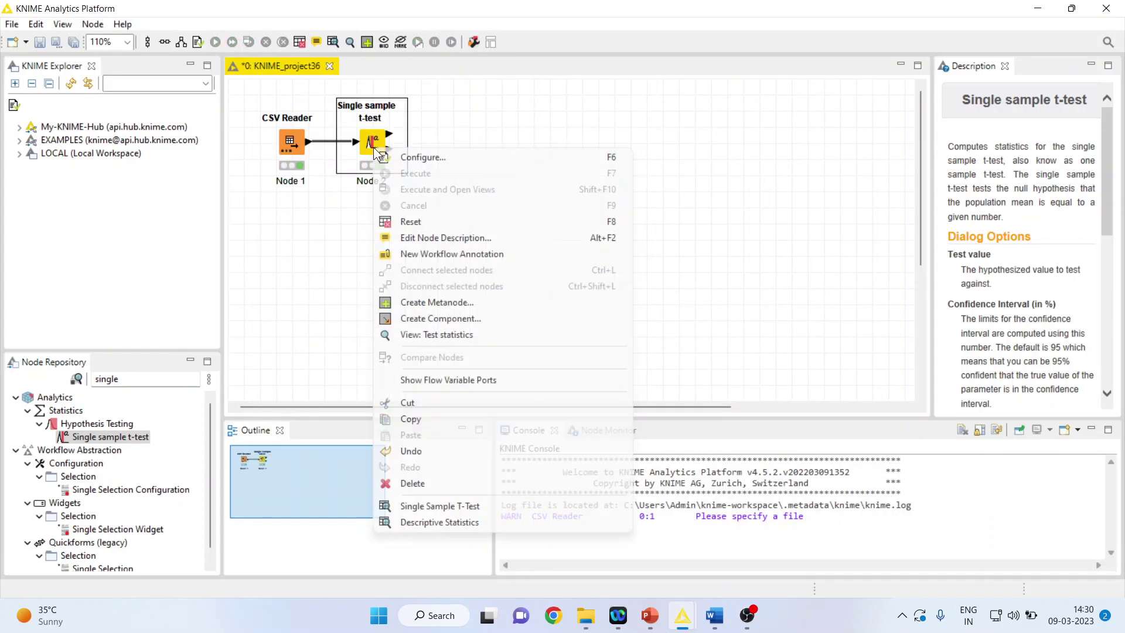
{"action": "left_click", "coordinate": [487, 508]}
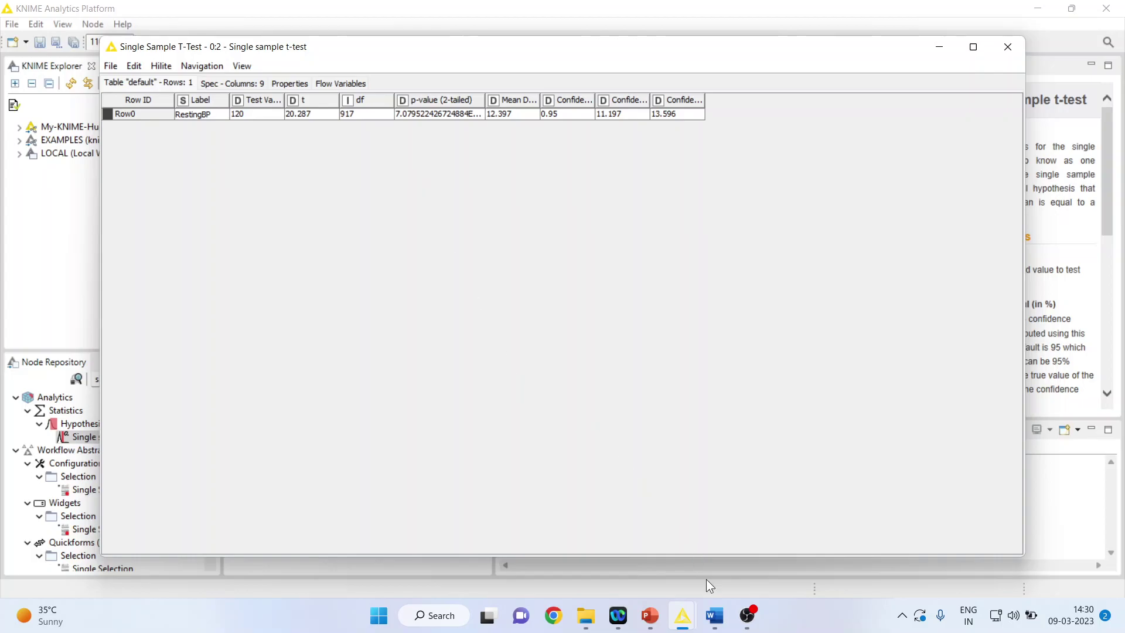
{"action": "left_click", "coordinate": [714, 616]}
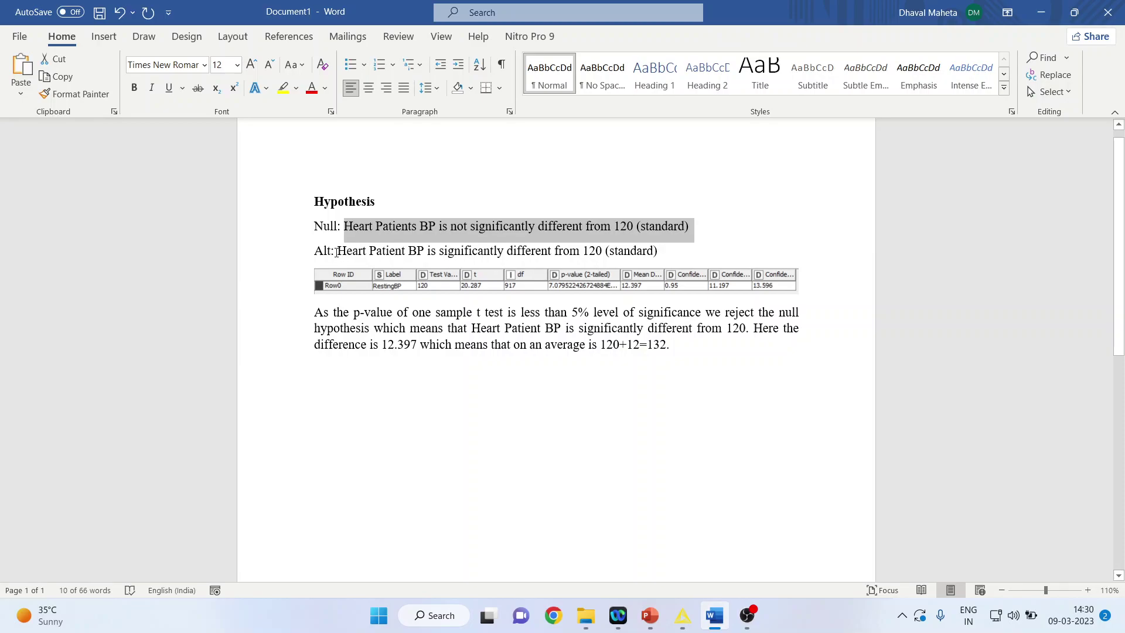
Highlight the alternative hypothesis and the interpretation rejecting the null (average ≈132), then return to KNIME.
{"action": "left_click_drag", "start_coordinate": [339, 252], "coordinate": [677, 247]}
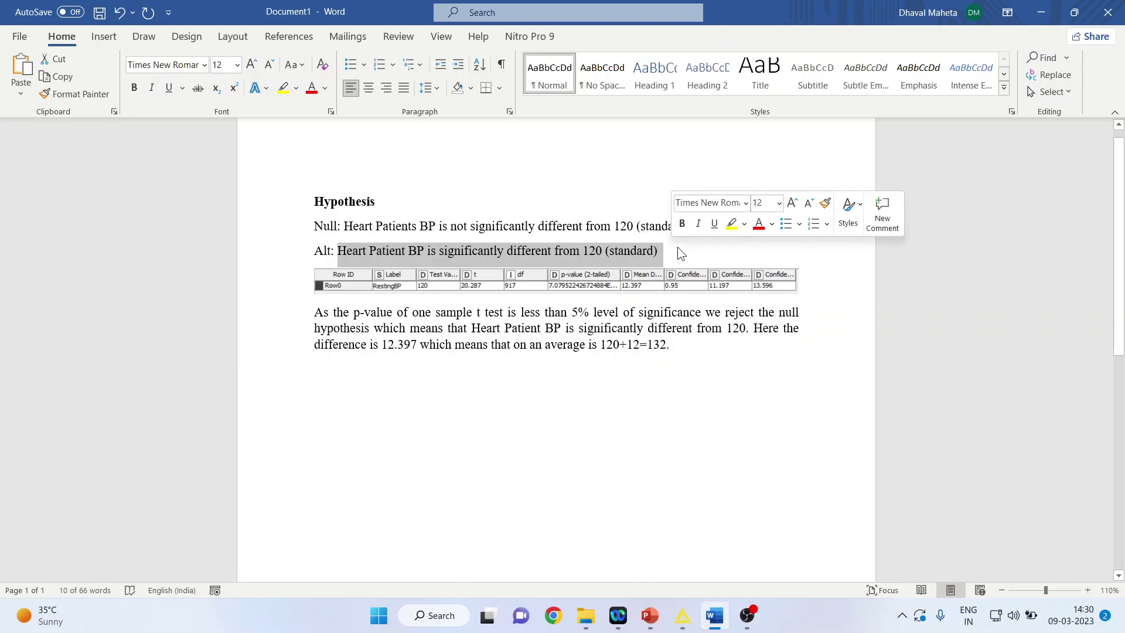
{"action": "left_click", "coordinate": [677, 248]}
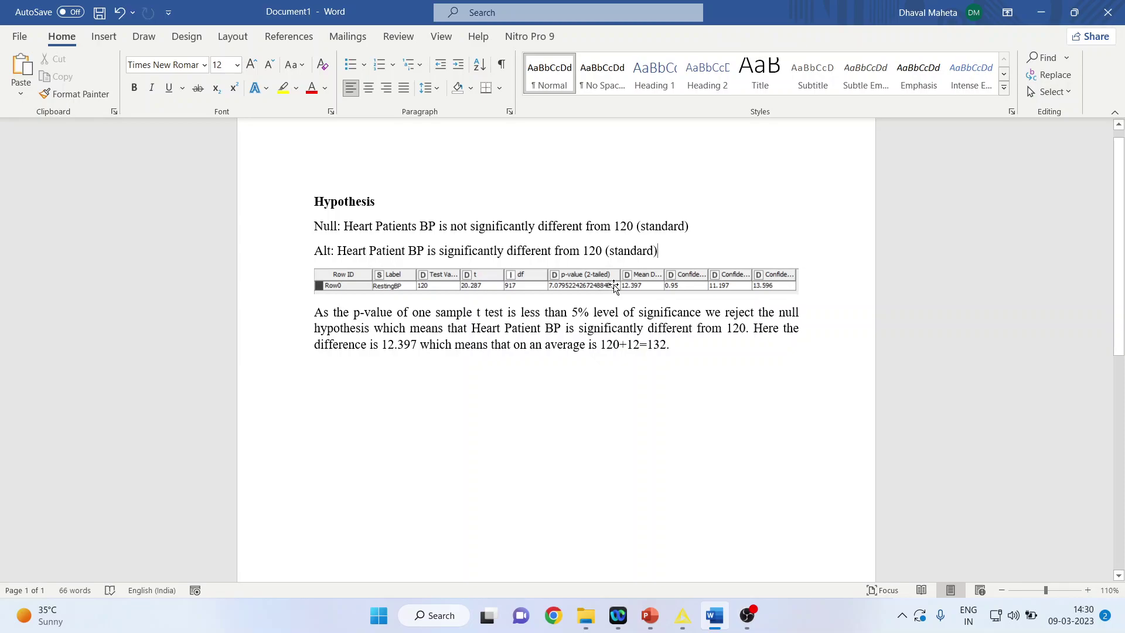
{"action": "left_click", "coordinate": [339, 322]}
{"action": "left_click_drag", "start_coordinate": [315, 311], "coordinate": [707, 325]}
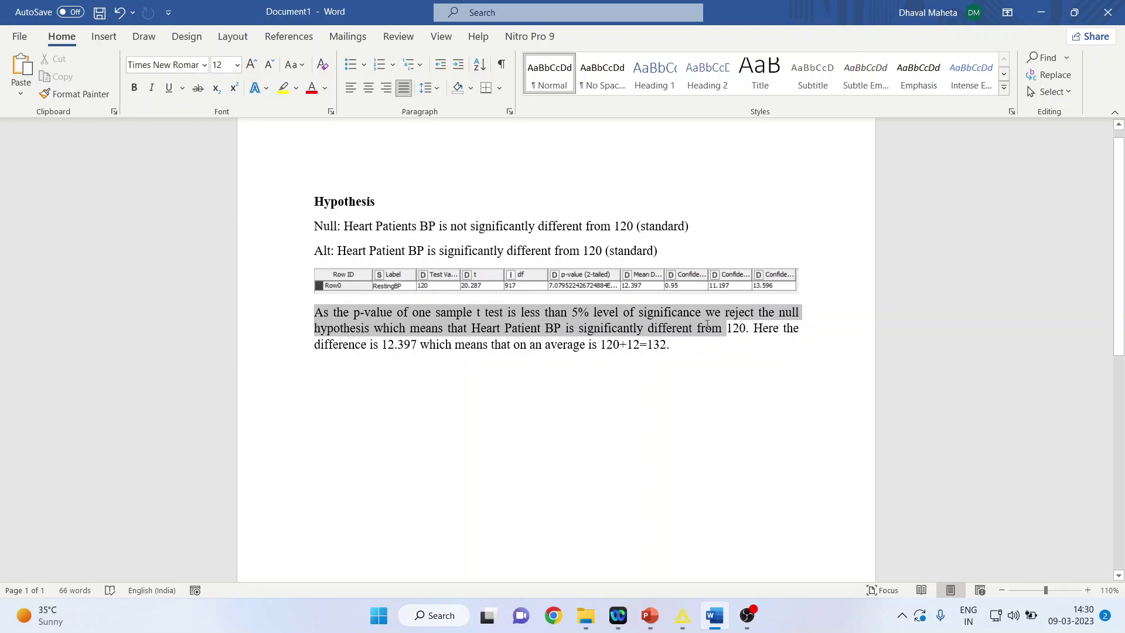
{"action": "left_click_drag", "start_coordinate": [707, 325], "coordinate": [748, 333]}
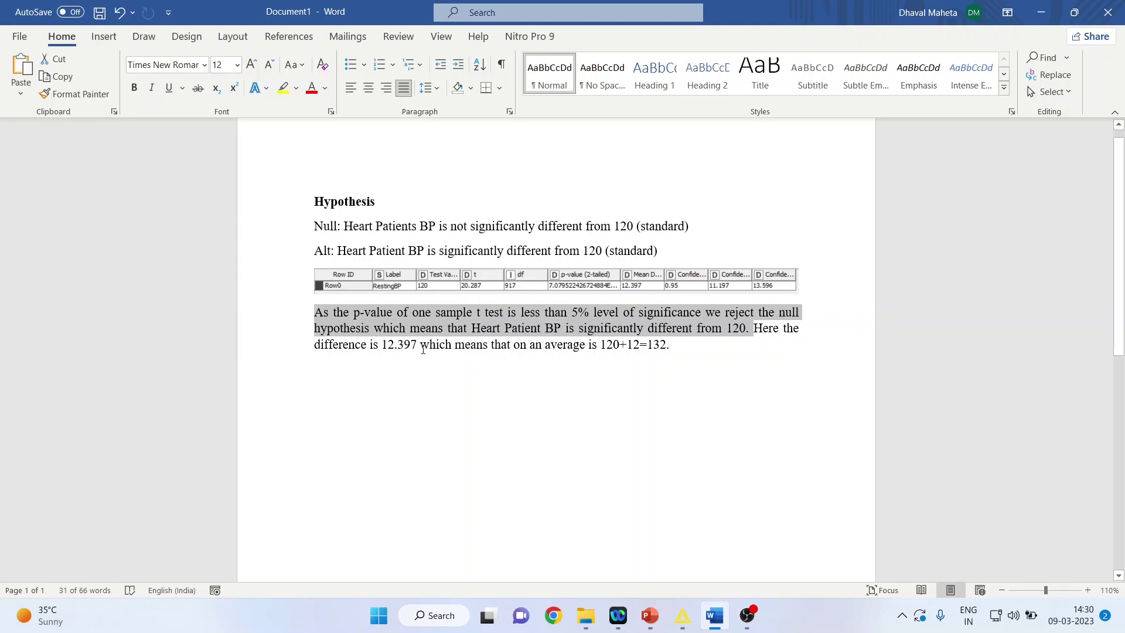
{"action": "left_click_drag", "start_coordinate": [422, 349], "coordinate": [601, 350]}
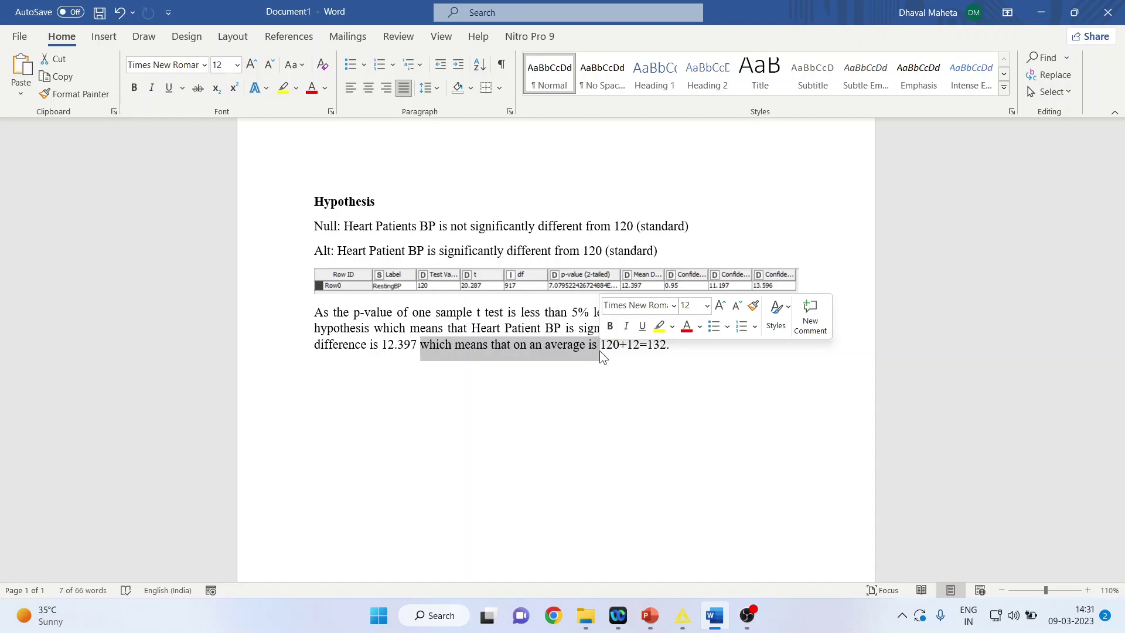
{"action": "key", "text": "alt+Tab"}
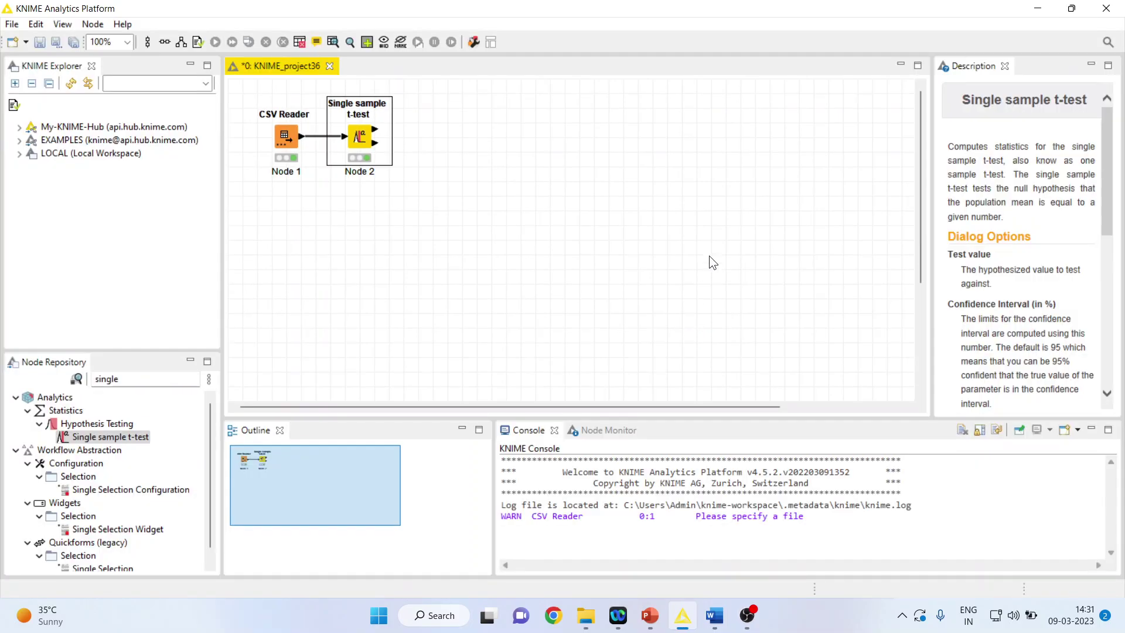
Open the t-test's Descriptive Statistics: RestingBP, N 918, mean 132.397, SD 18.514.
{"action": "right_click", "coordinate": [363, 142]}
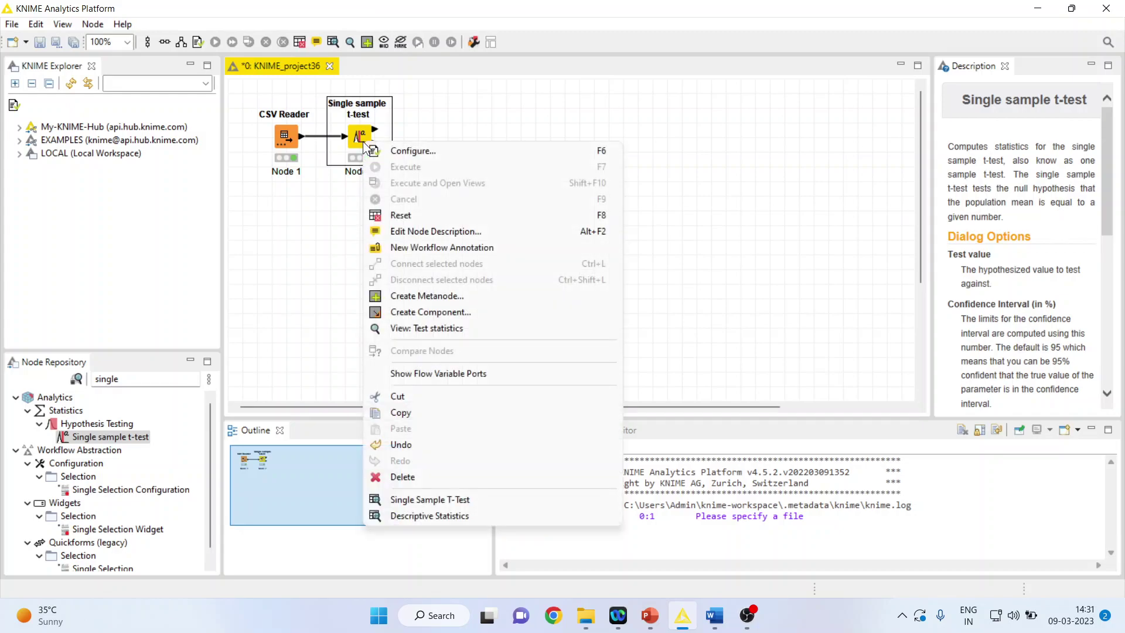
{"action": "left_click", "coordinate": [477, 516]}
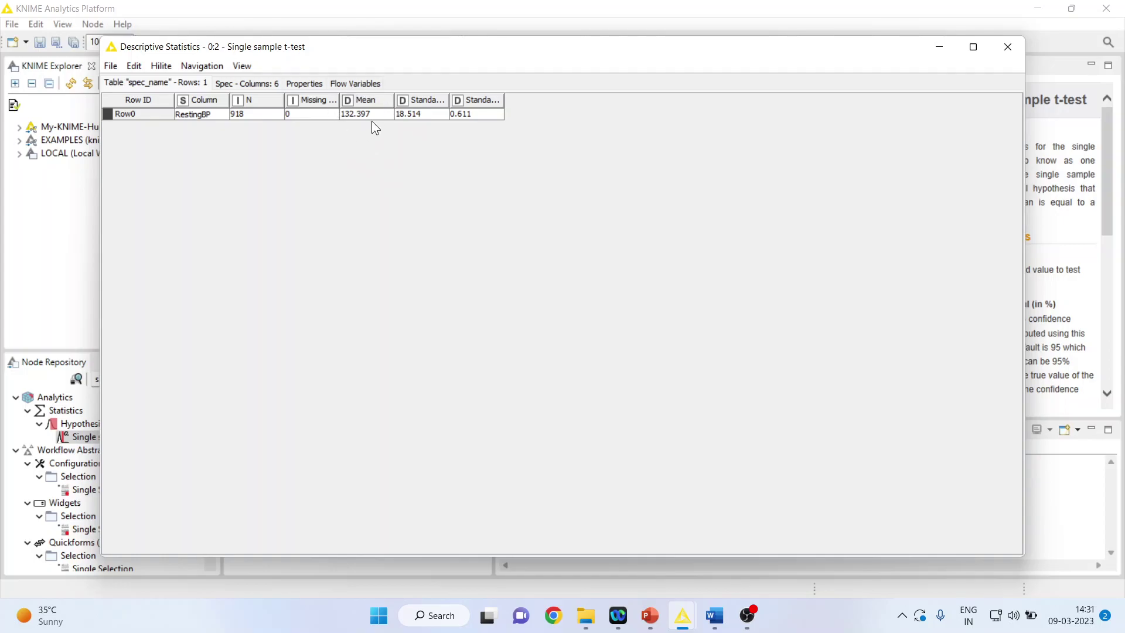
Bring up the You tube template deck and run its slide show from the 'One Sample t-test in KNIME' slide.
{"action": "mouse_move", "coordinate": [648, 604]}
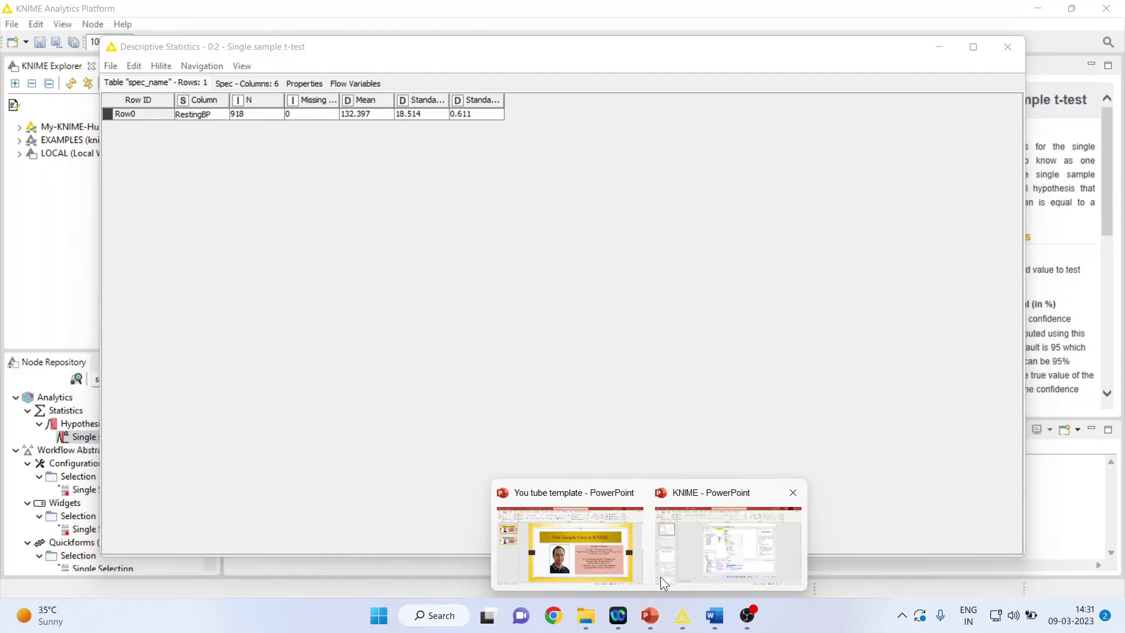
{"action": "left_click", "coordinate": [621, 545]}
{"action": "left_click", "coordinate": [966, 590]}
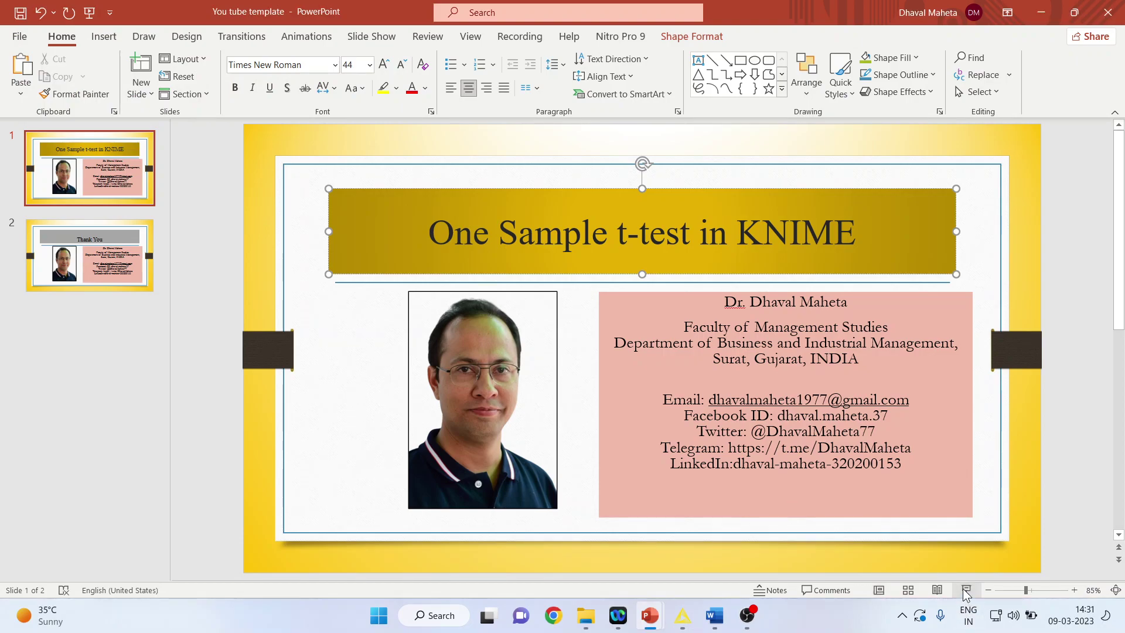